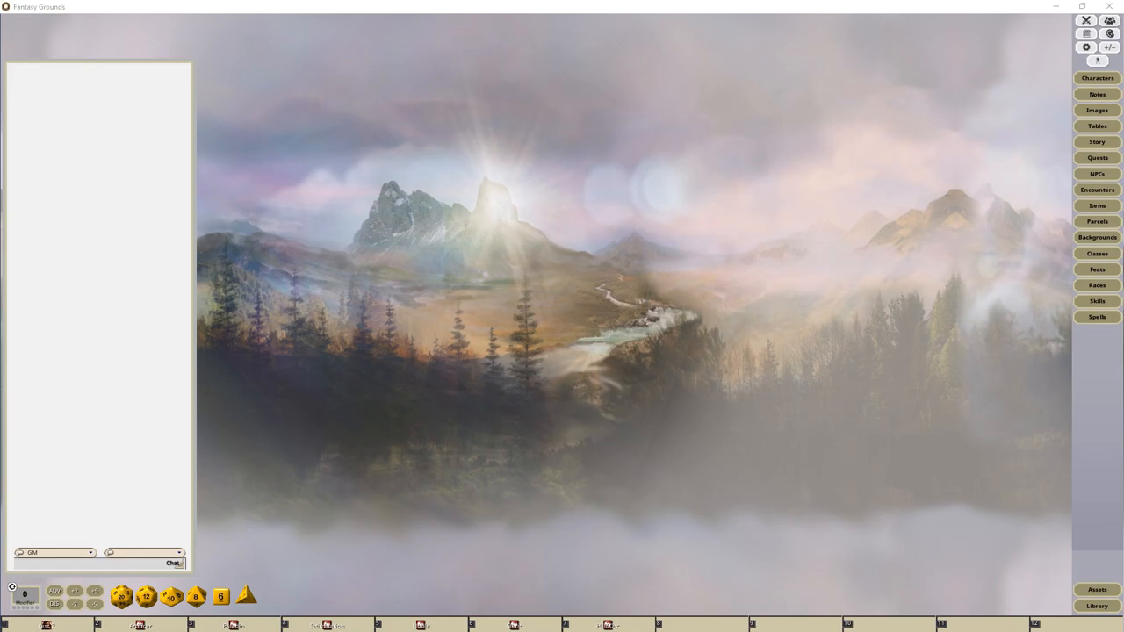
click(1089, 51)
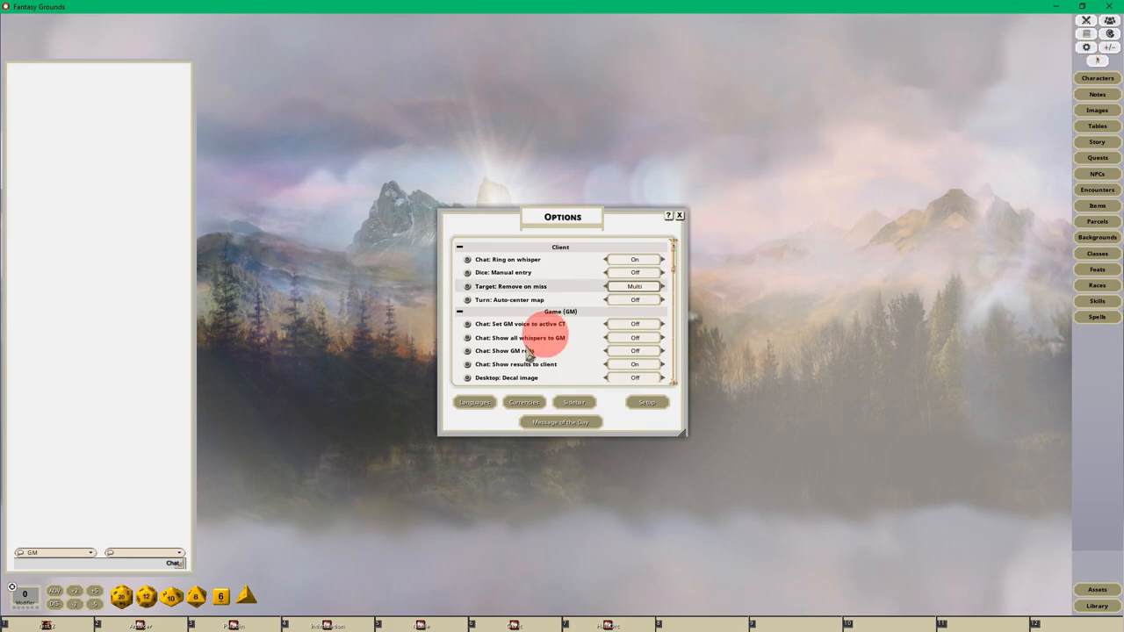
scroll(587, 344, down, 1)
scroll(587, 344, down, 2)
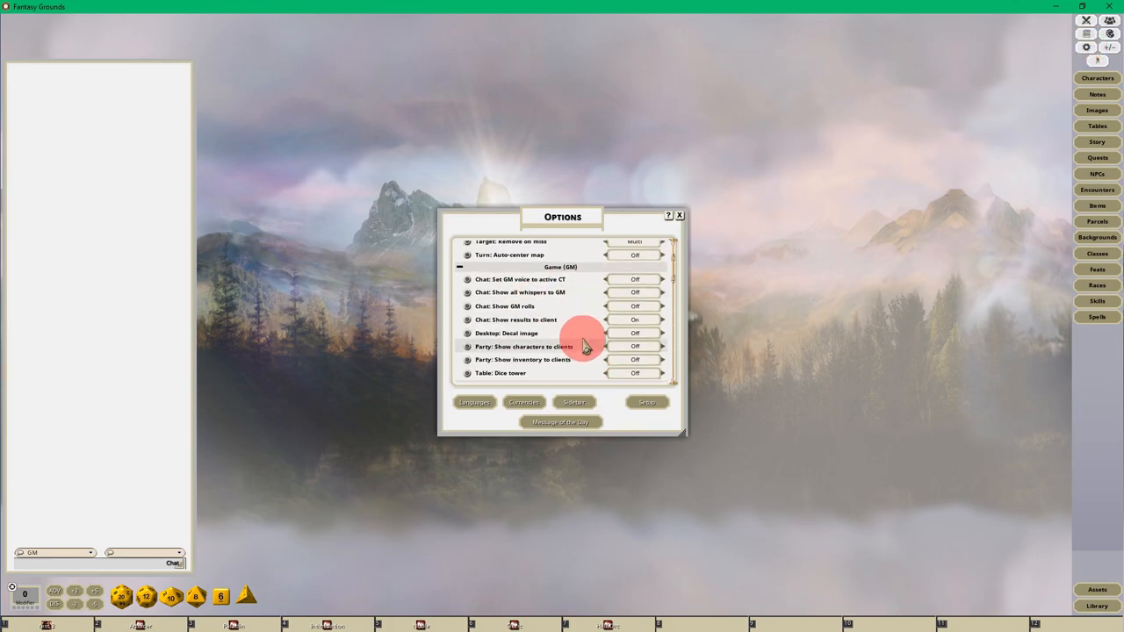
scroll(586, 344, down, 1)
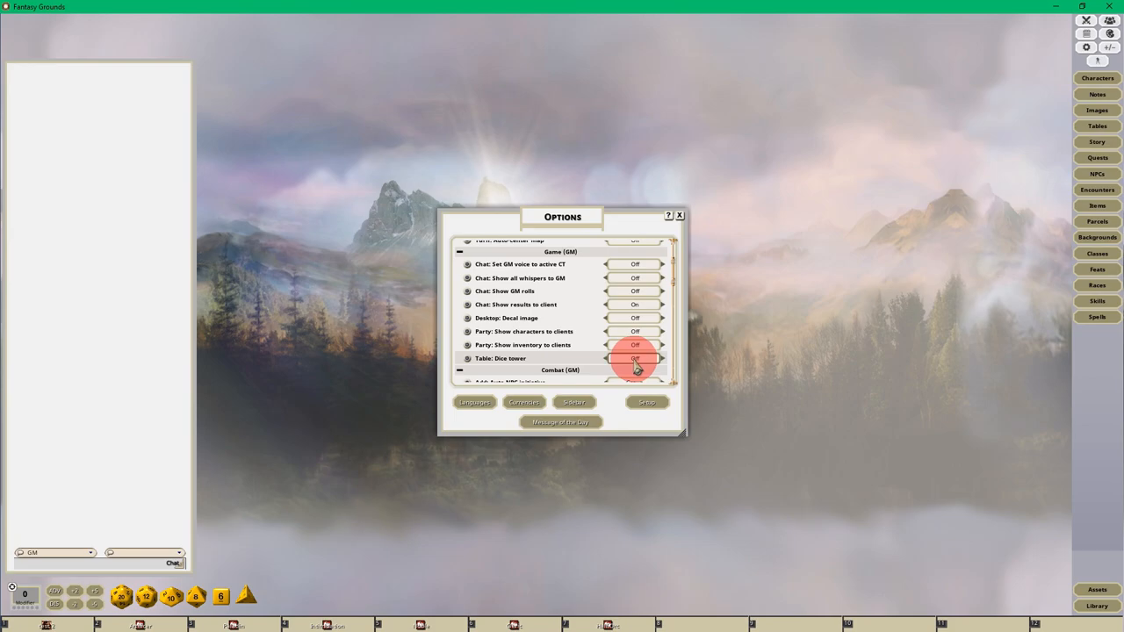
click(636, 360)
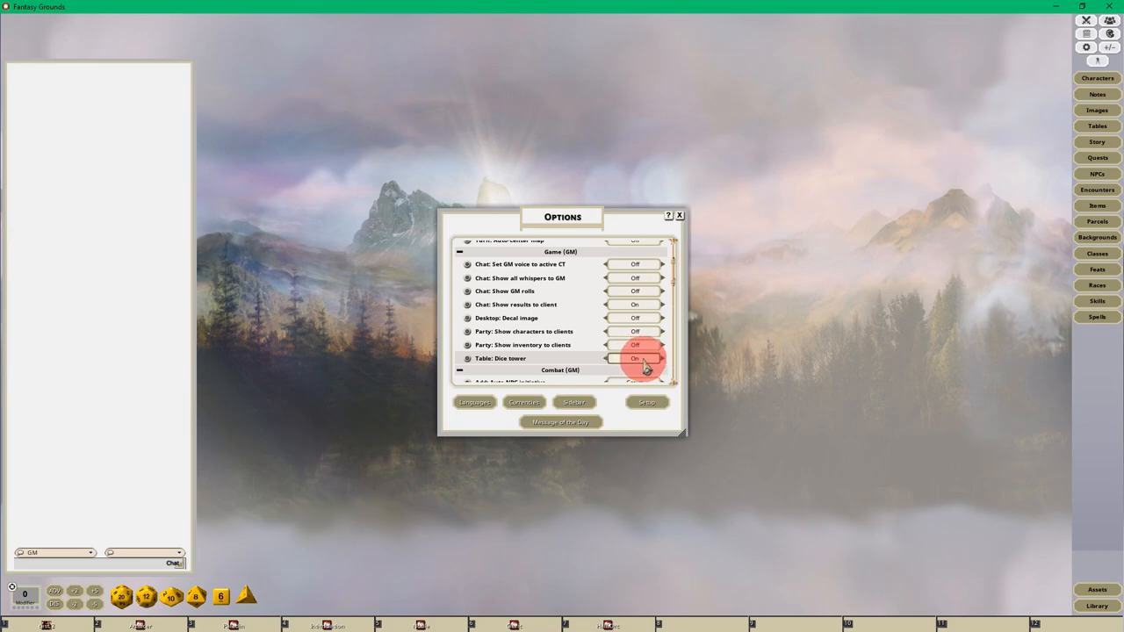
click(641, 360)
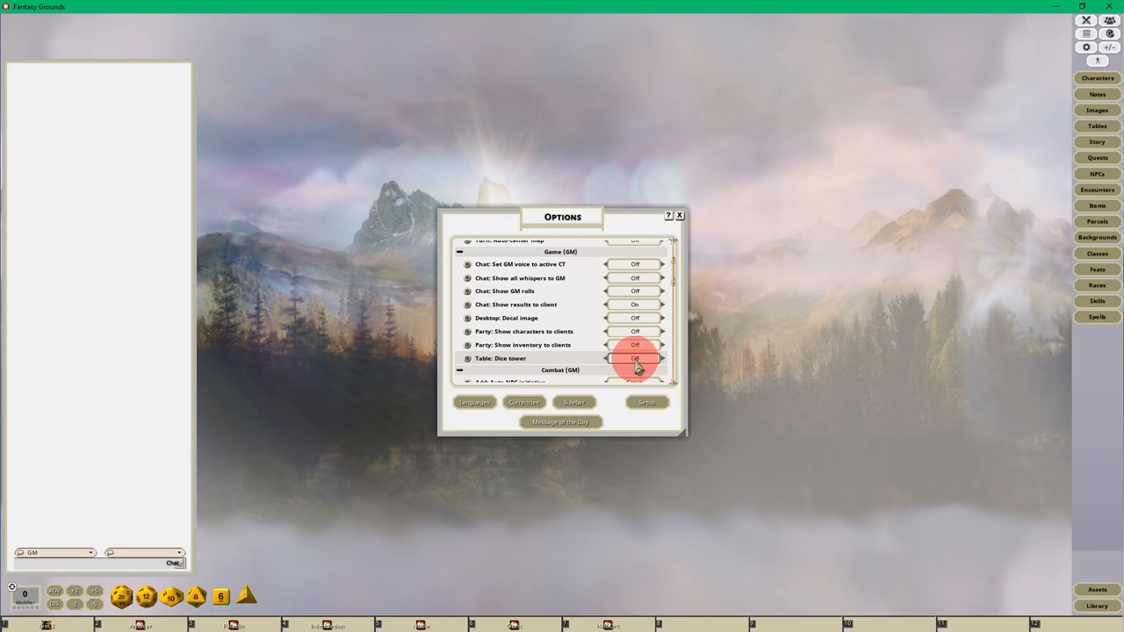
click(639, 366)
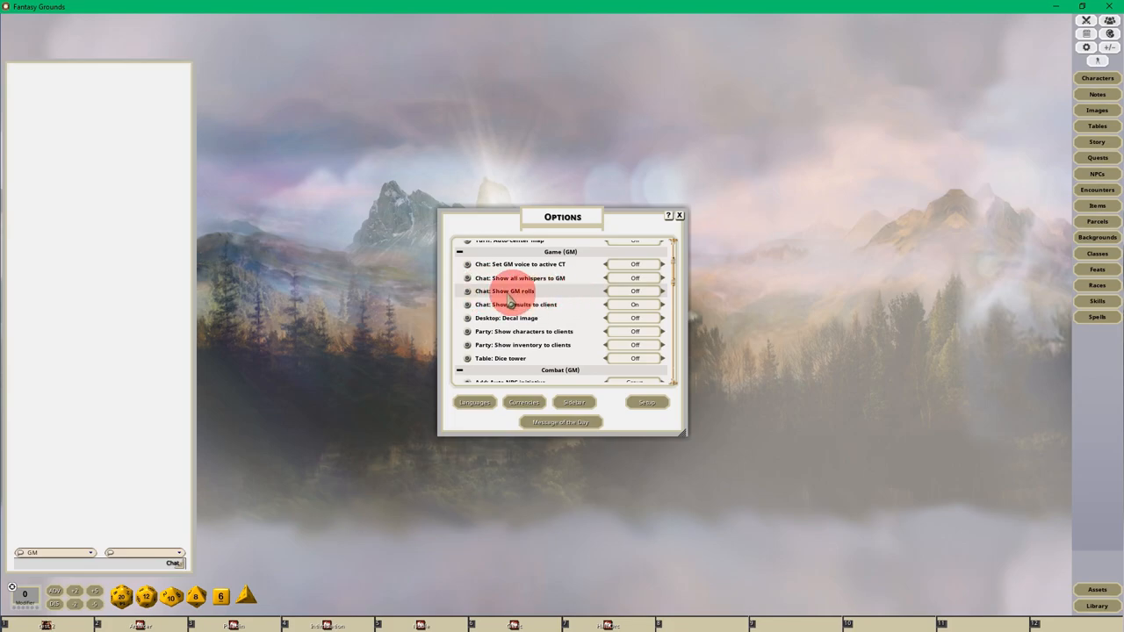
- Switch Chat: Show GM rolls from Off to On in the Options dialog
click(636, 302)
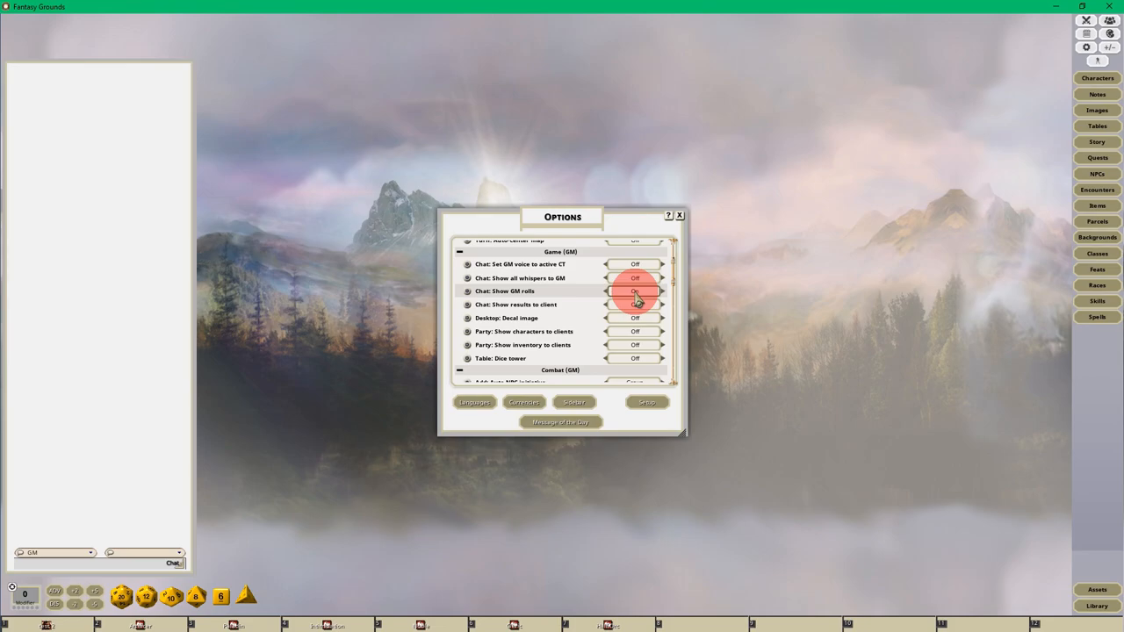
click(636, 304)
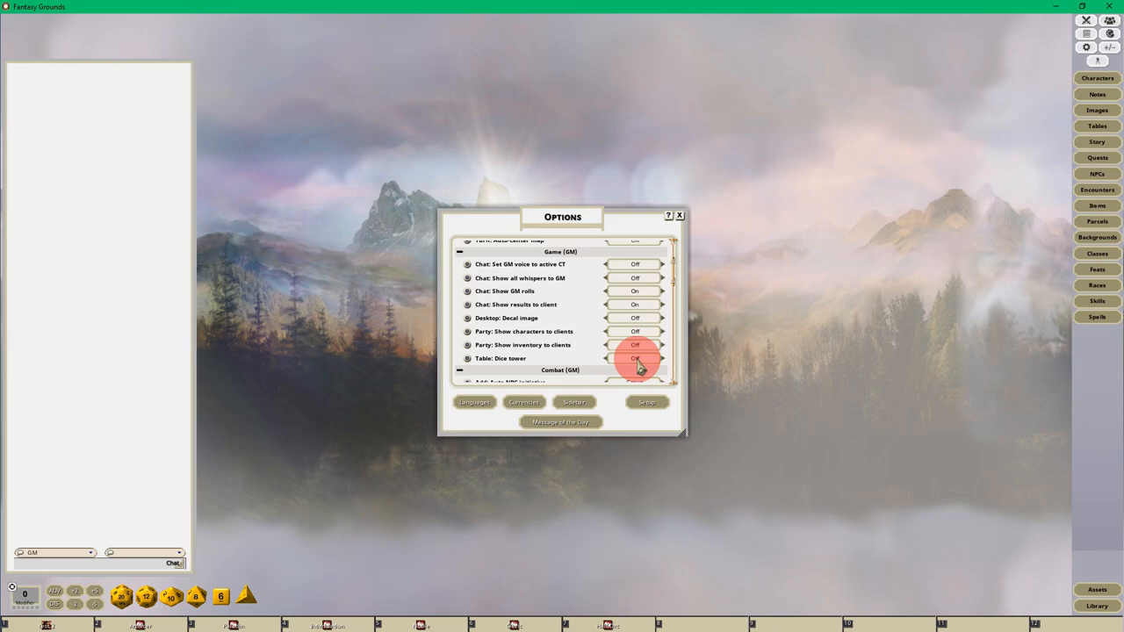
- Switch Table: Dice tower to On so the tower appears at the bottom right
click(640, 360)
click(640, 359)
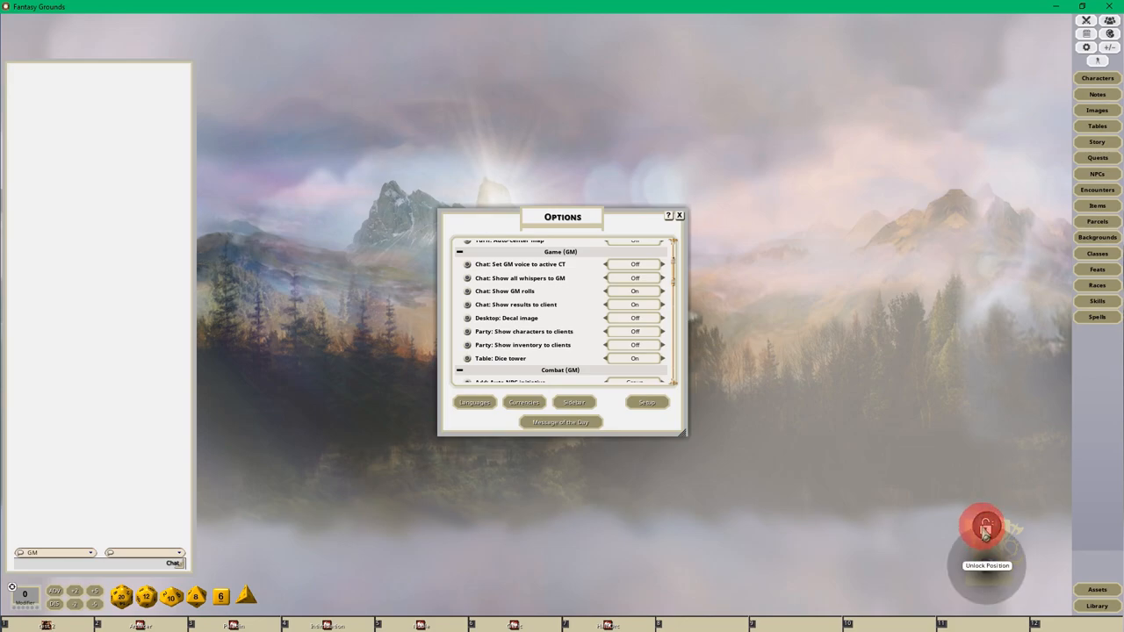
- Drag the dice tower icon from bottom right to sit beside the dice tray
mouse_move(985, 531)
mouse_down()
mouse_move(280, 577)
mouse_move(292, 588)
mouse_up()
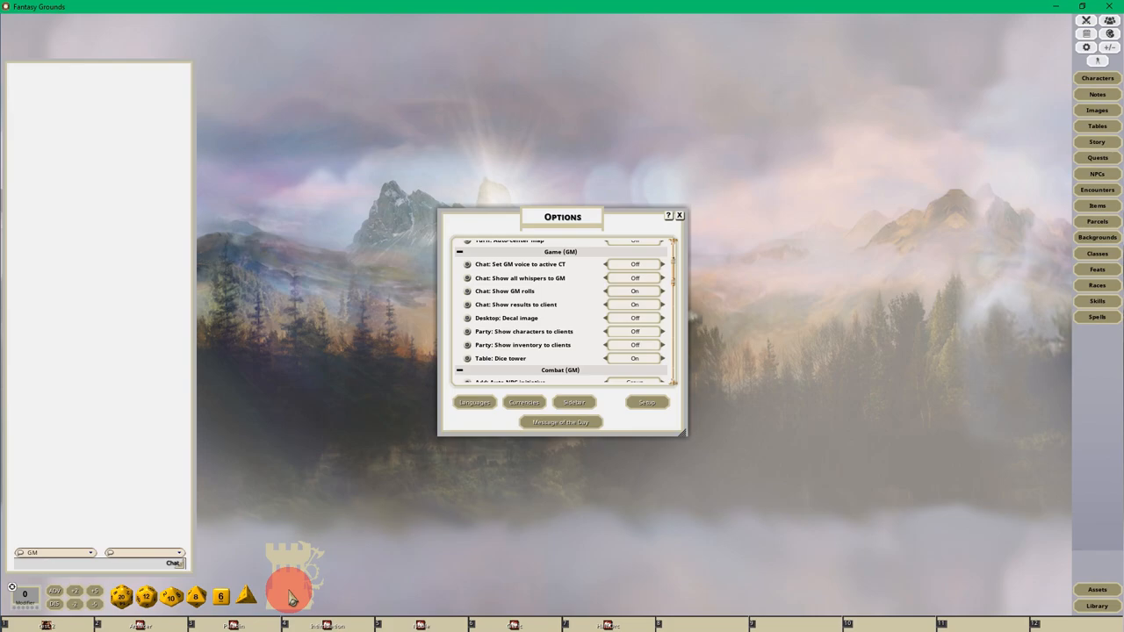